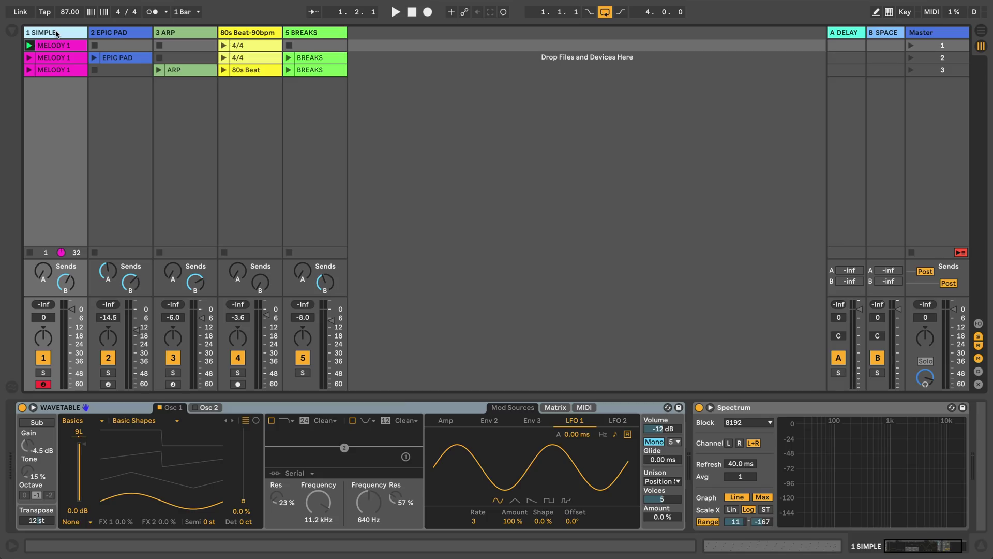
- Start playback of the SIMPLE track's MELODY 1 clip and select the Spectrum analyser device
key("space")
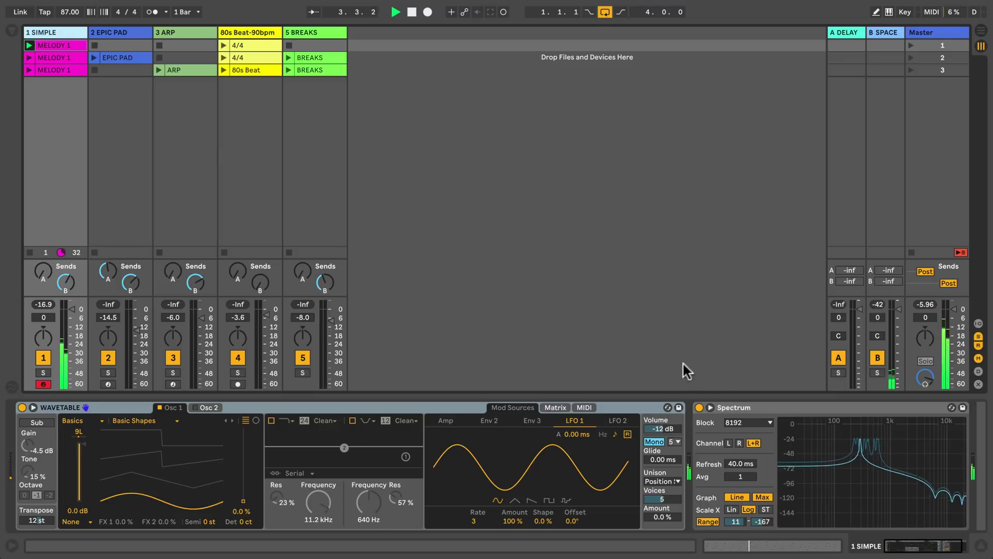
left_click(736, 411)
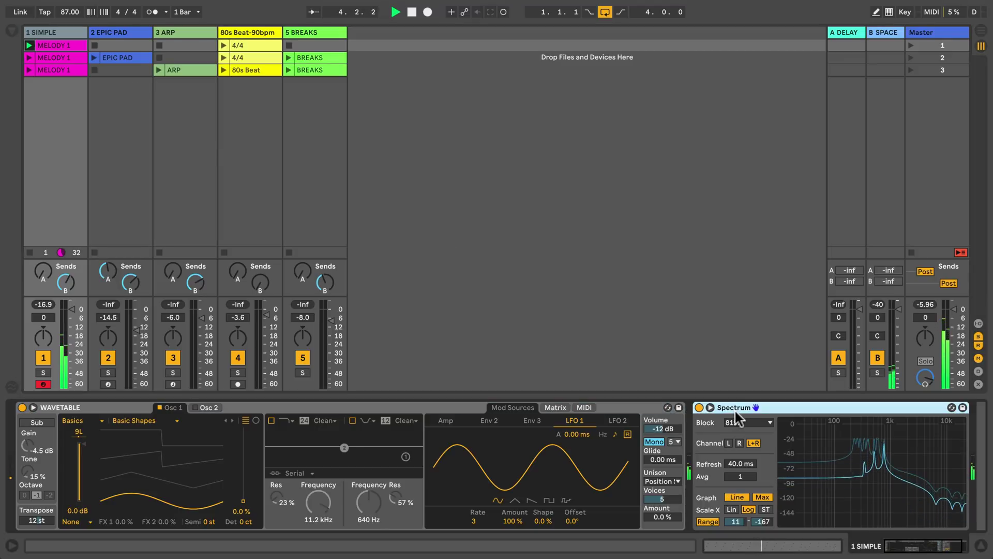
left_click(709, 406)
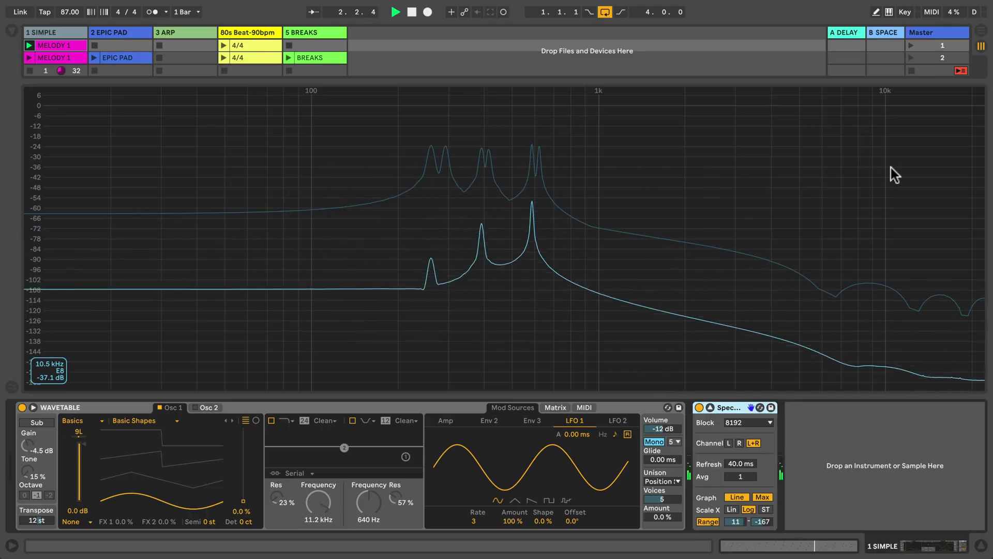
left_click_drag(158, 500, 111, 512)
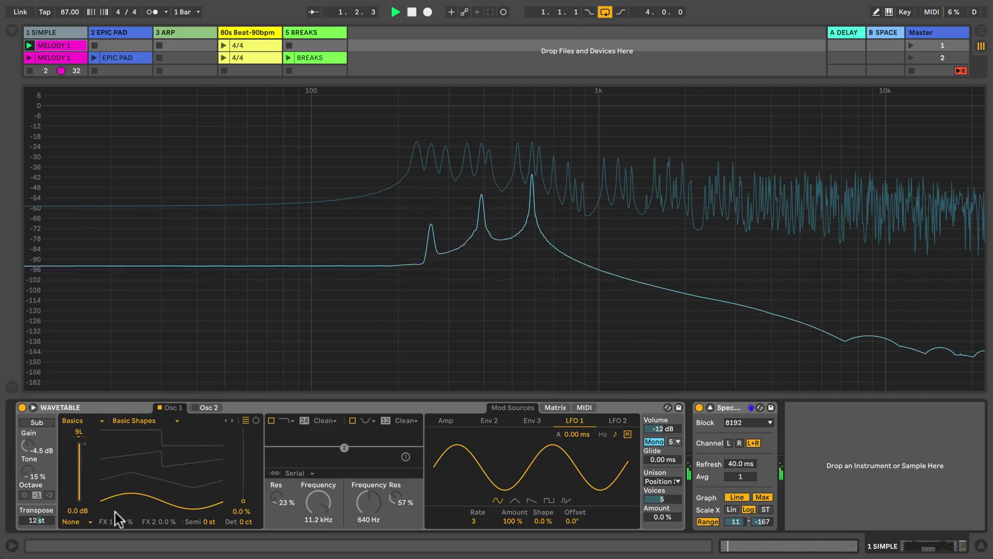
scroll(132, 483, "up", 3)
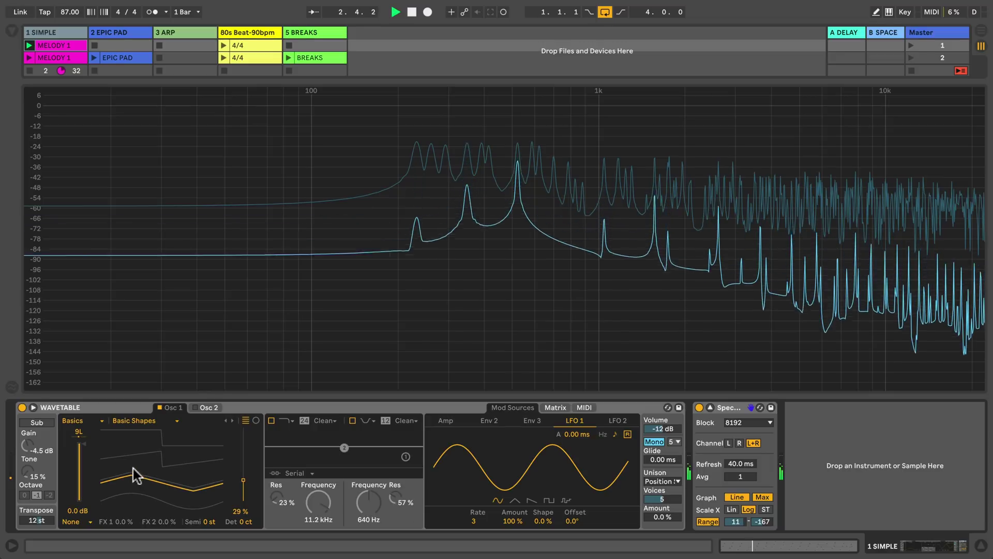
left_click_drag(133, 466, 133, 437)
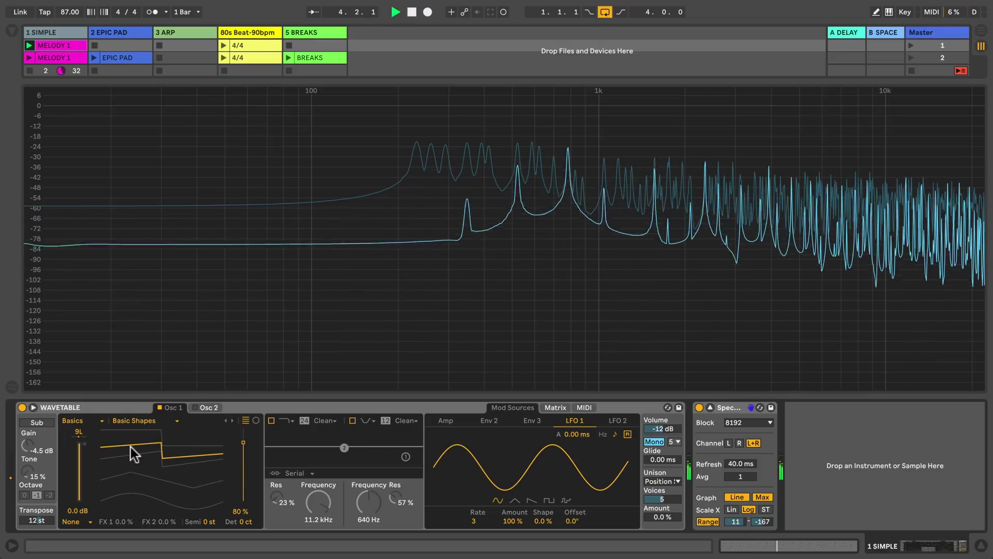
mouse_move(133, 455)
left_mouse_down()
mouse_move(132, 420)
mouse_move(132, 516)
mouse_move(133, 404)
mouse_move(132, 491)
left_mouse_up()
left_click(117, 468)
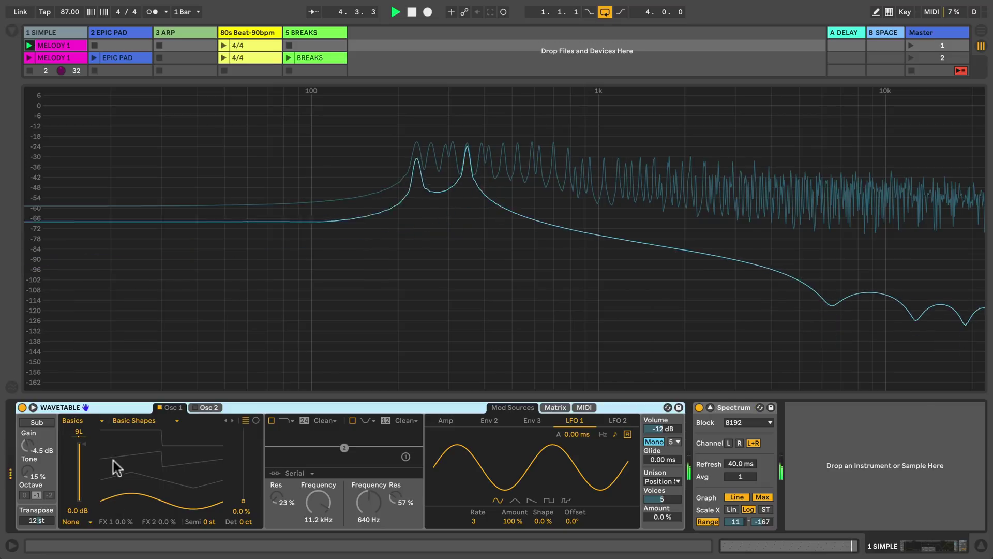
left_click(76, 420)
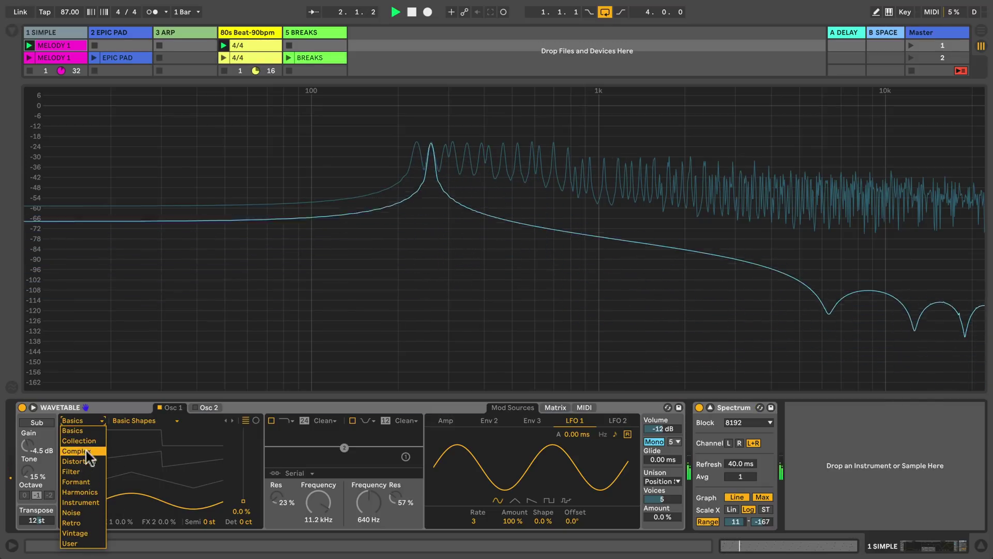
left_click(86, 439)
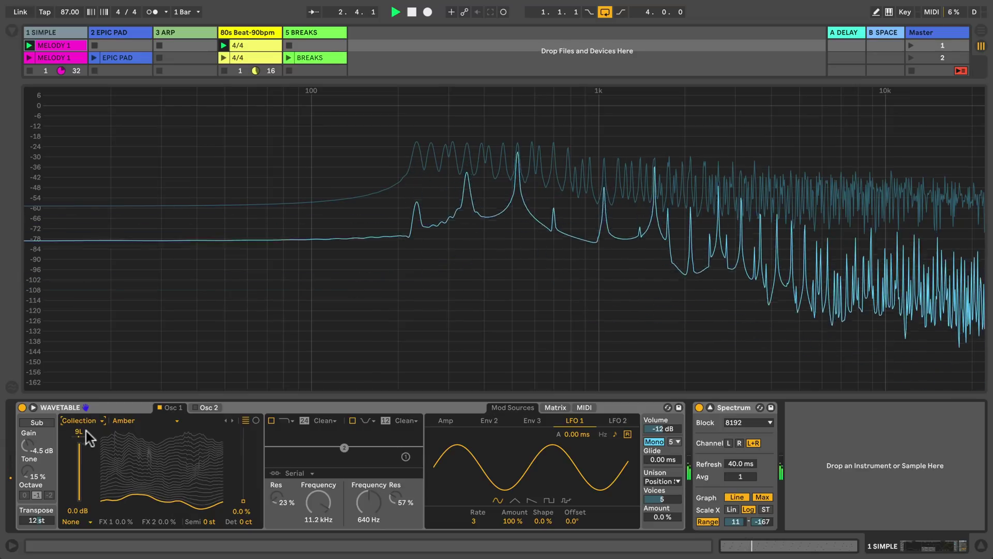
key("Down")
key("Down")
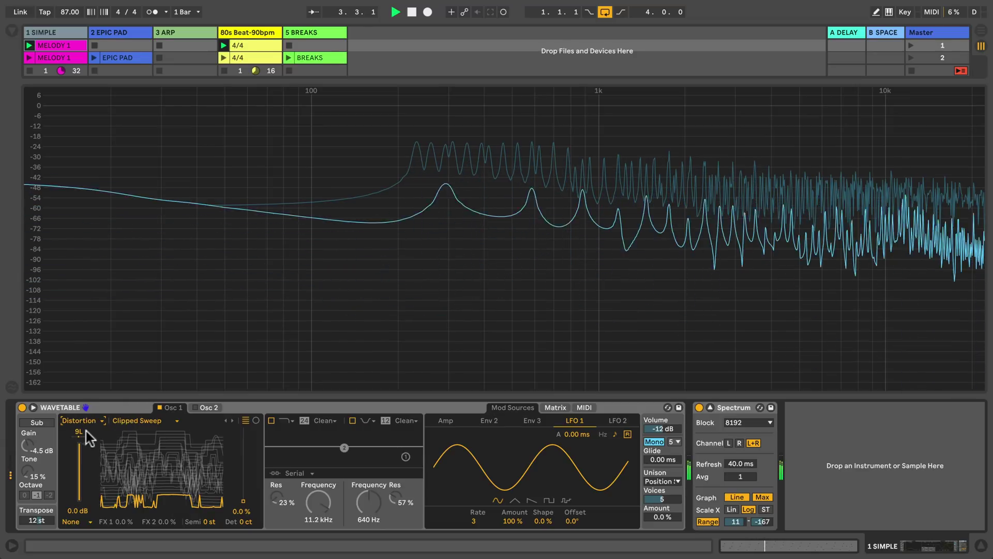
key("Down")
key("Down")
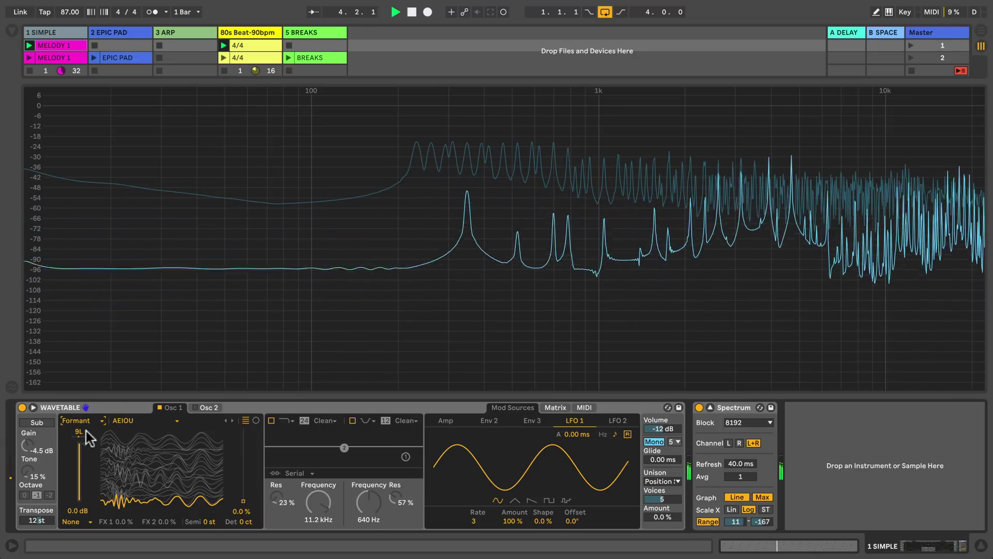
key("Down")
key("Down")
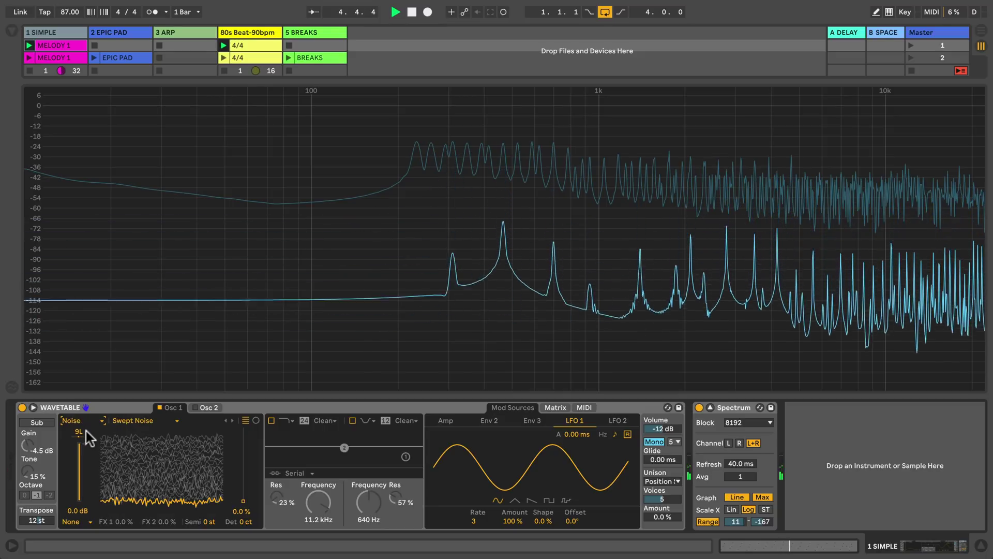
key("Down")
key("Down")
key("Down")
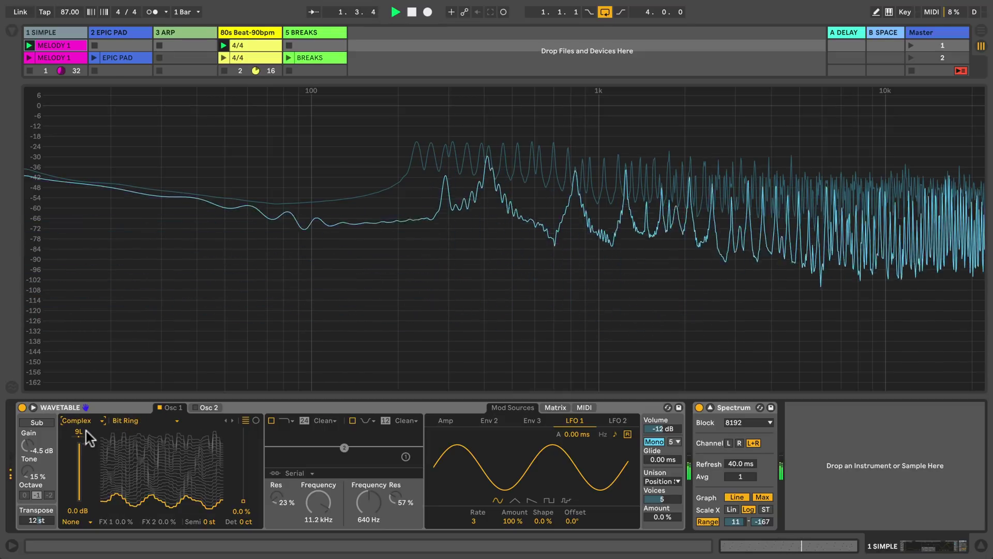
key("Down")
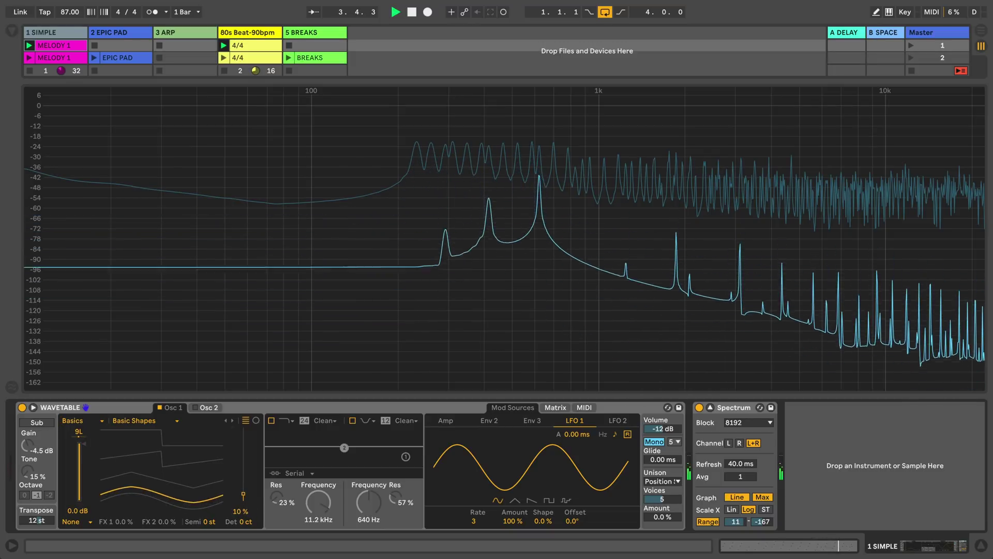
- Raise Osc 1's Basic Shapes wavetable position from 0 % to 50 %
left_click_drag(243, 495, 243, 493)
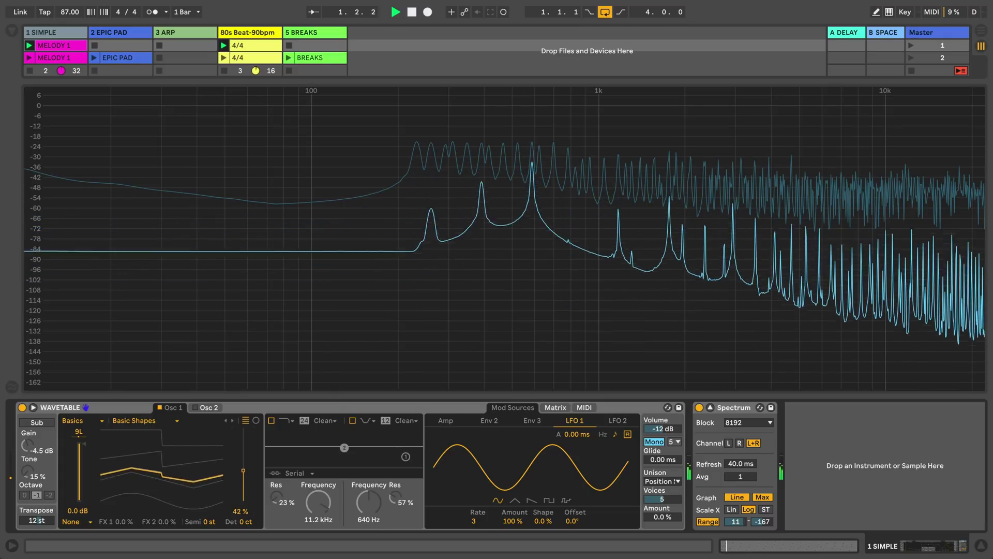
mouse_move(243, 470)
left_mouse_down()
mouse_move(243, 428)
mouse_move(243, 457)
left_mouse_up()
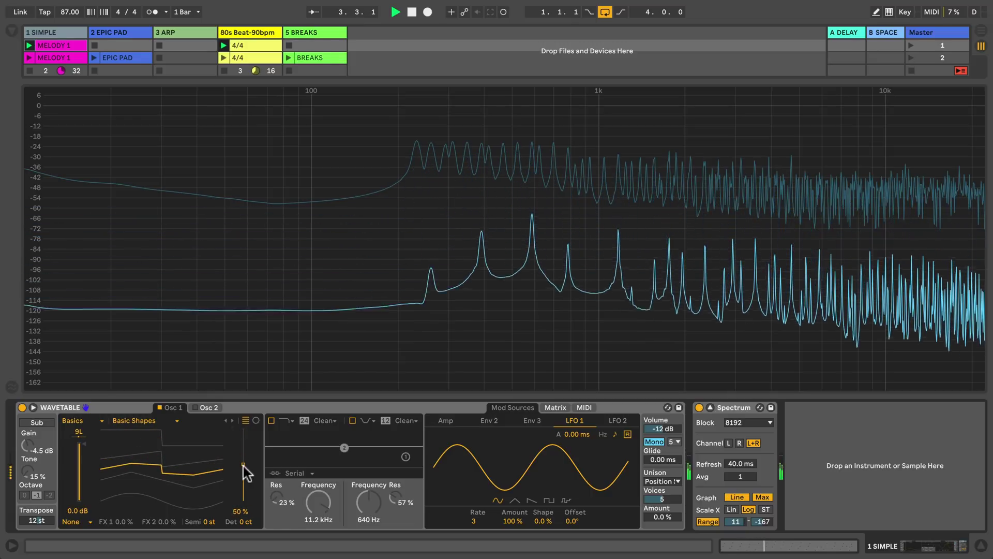
- Raise the modulation matrix's Global Amount to 100 %, then return to LFO 1's settings
left_click(553, 408)
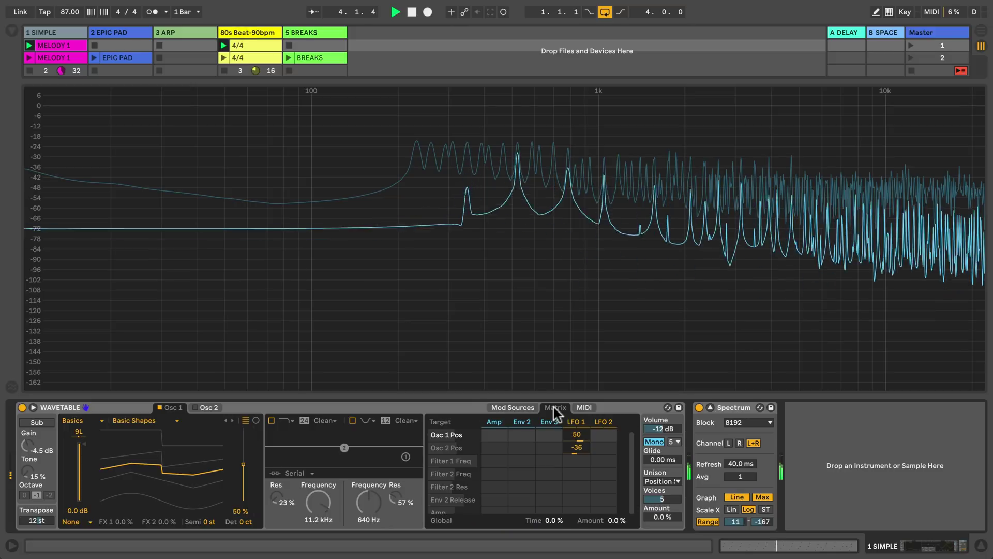
left_click_drag(616, 524, 615, 479)
left_click(577, 423)
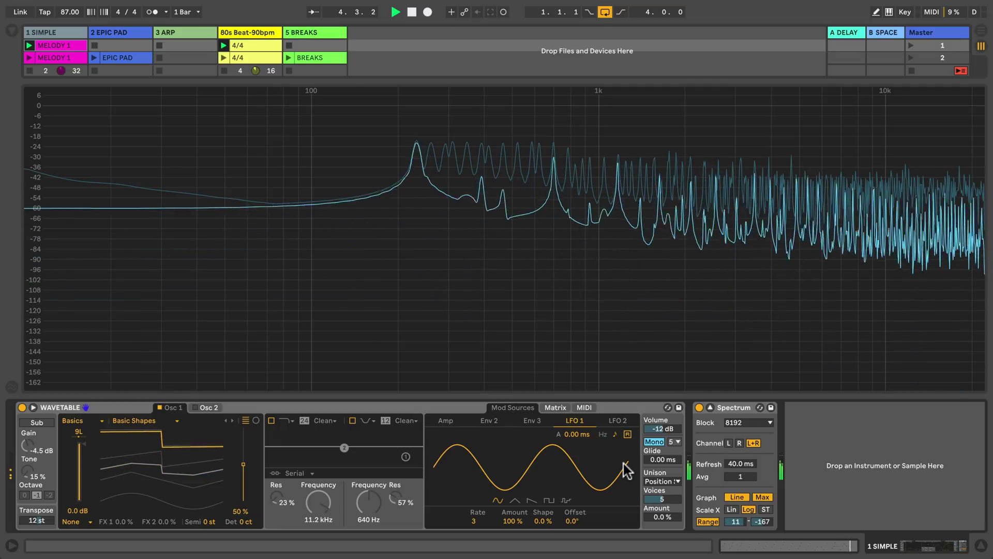
- Enable Osc 2's Logue Saw at -5.1 dB and raise LFO 1's rate from 3 to 8
left_click(34, 407)
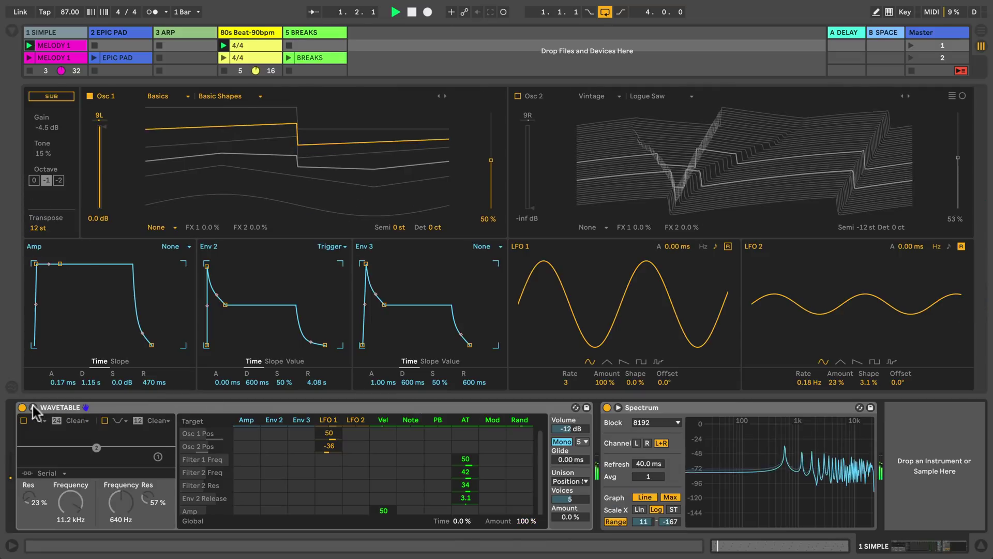
left_click(518, 96)
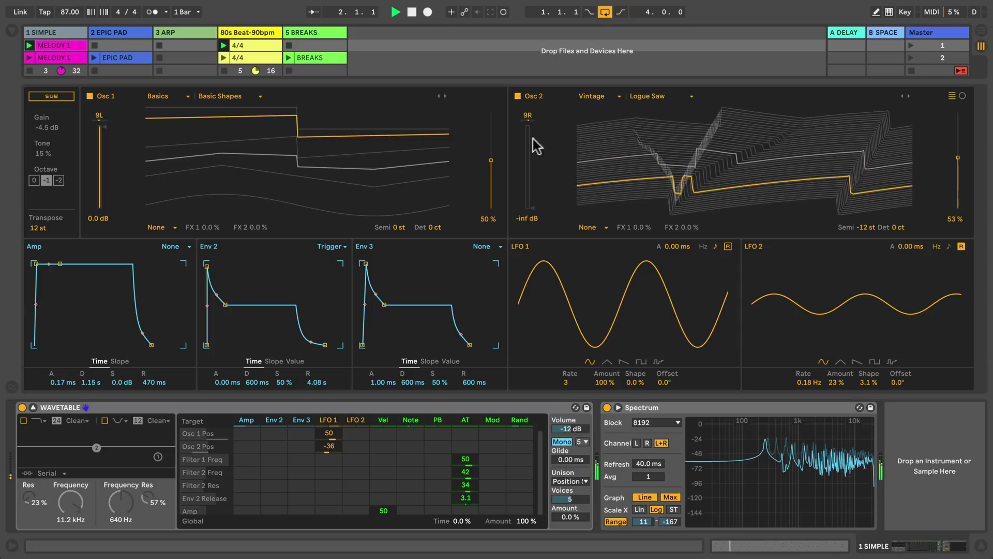
left_click_drag(527, 206, 528, 163)
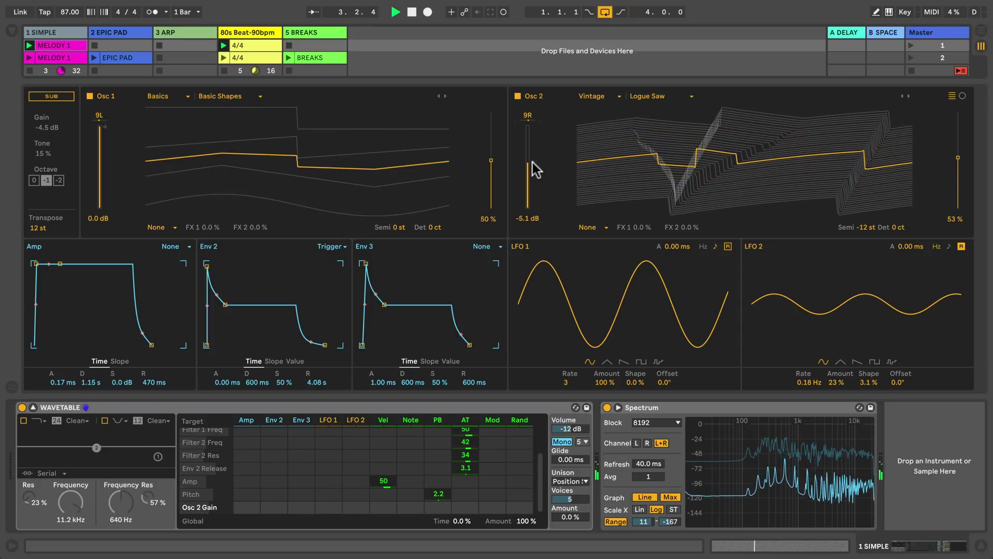
mouse_move(605, 296)
left_mouse_down()
mouse_move(606, 274)
mouse_move(614, 309)
left_mouse_up()
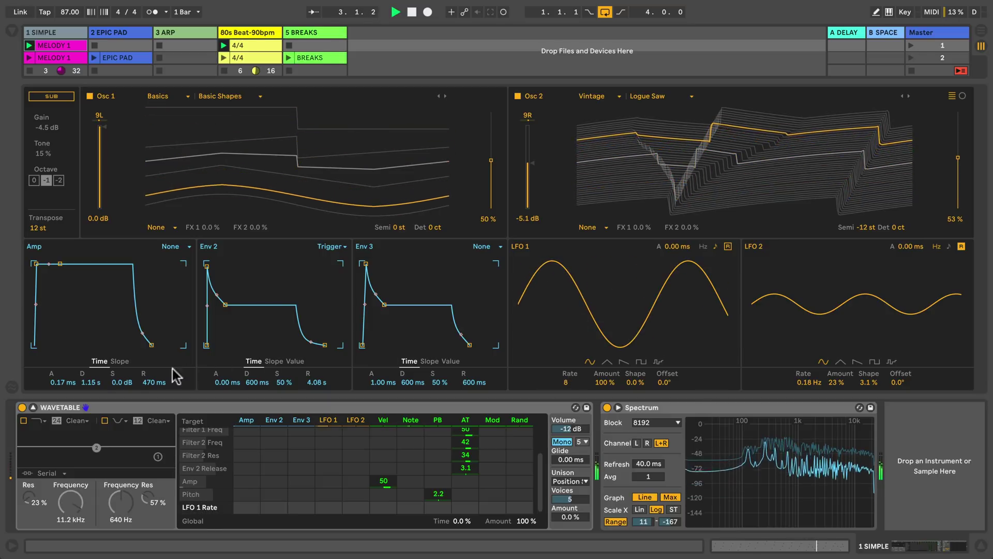
- Launch and solo the EPIC PAD clip, then set its Osc 1 Dubstep Organ position to 100 %
left_click(33, 407)
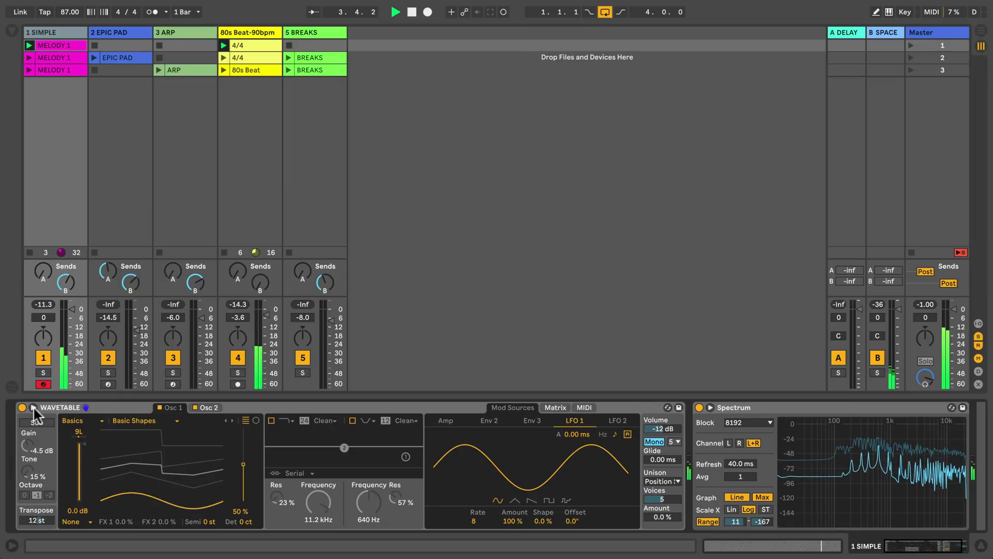
left_click(94, 58)
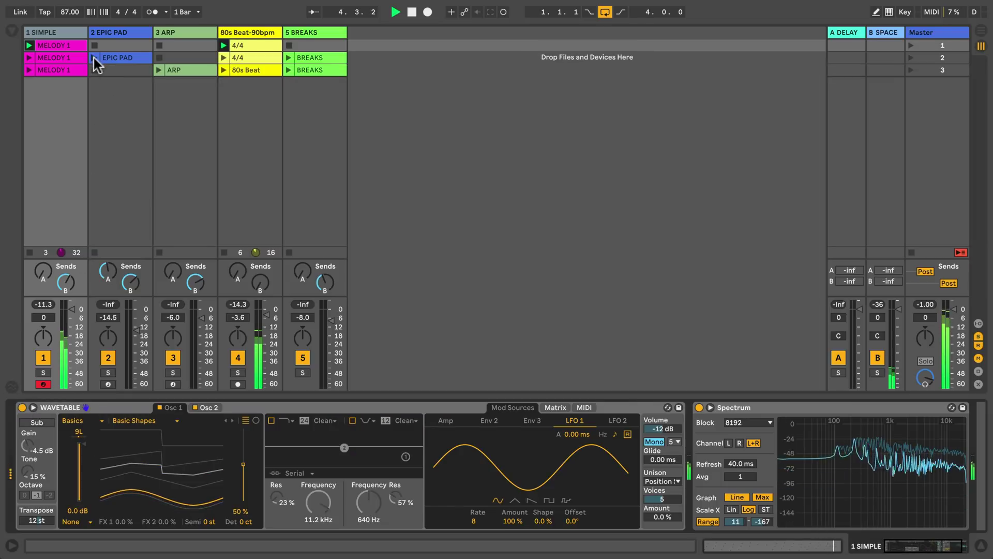
left_click(108, 372)
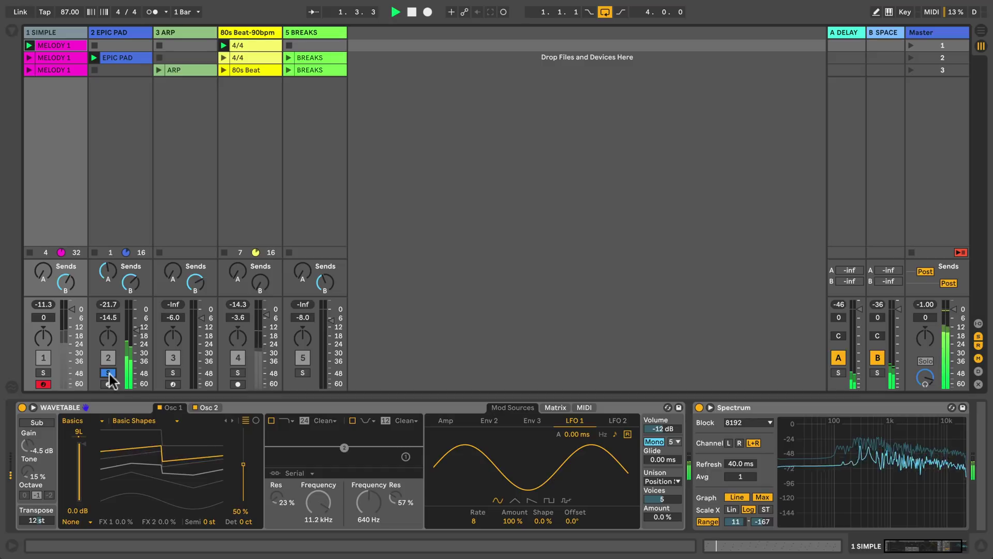
left_click(115, 34)
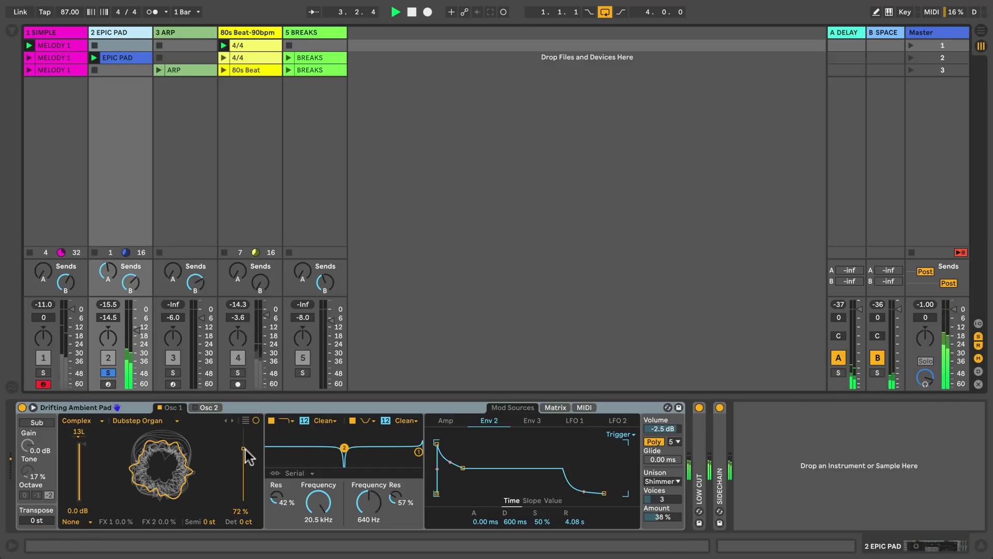
left_click_drag(243, 448, 243, 456)
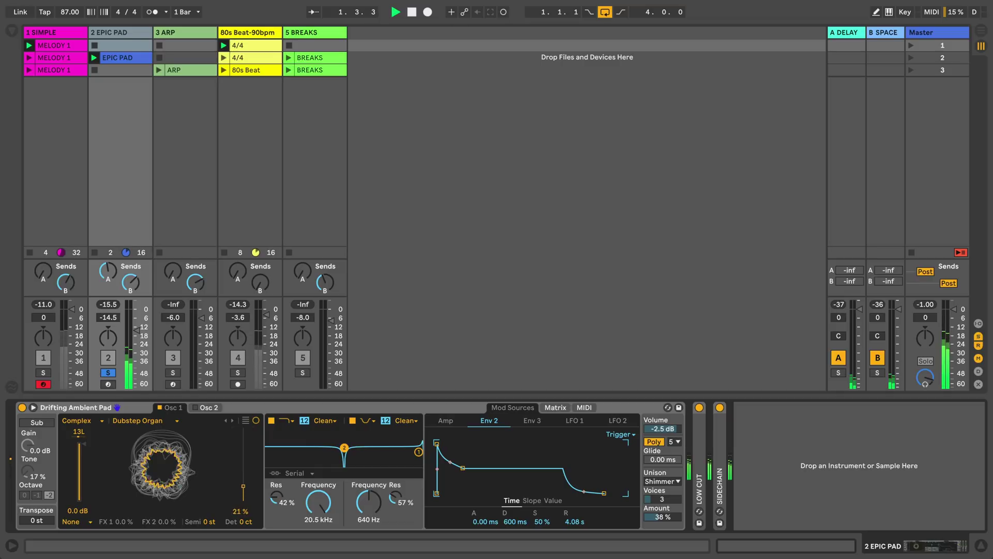
left_click_drag(244, 474, 243, 436)
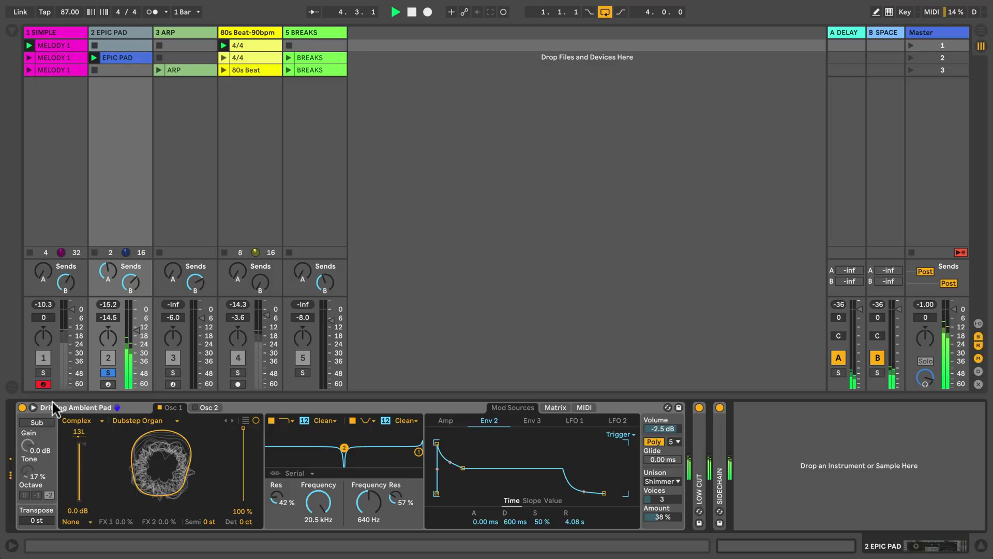
- Audition the pad's Osc 2 Malice alone at a higher position, then re-enable Osc 1's Dubstep Organ
left_click(33, 406)
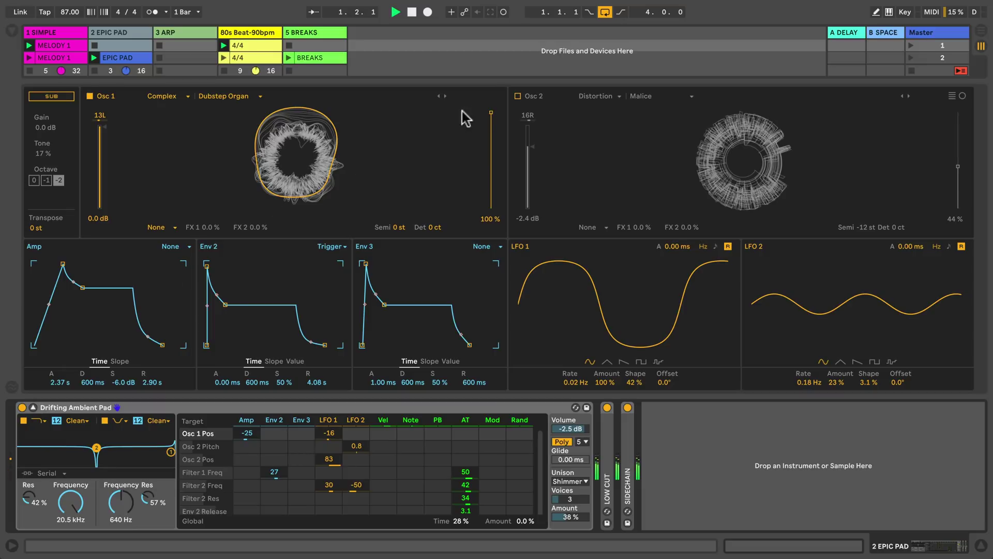
left_click(517, 96)
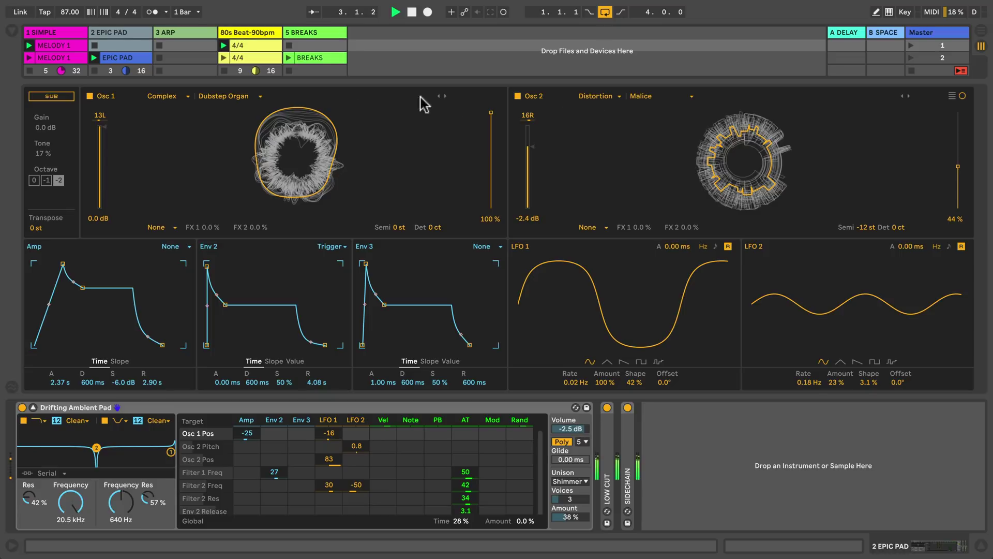
left_click(90, 96)
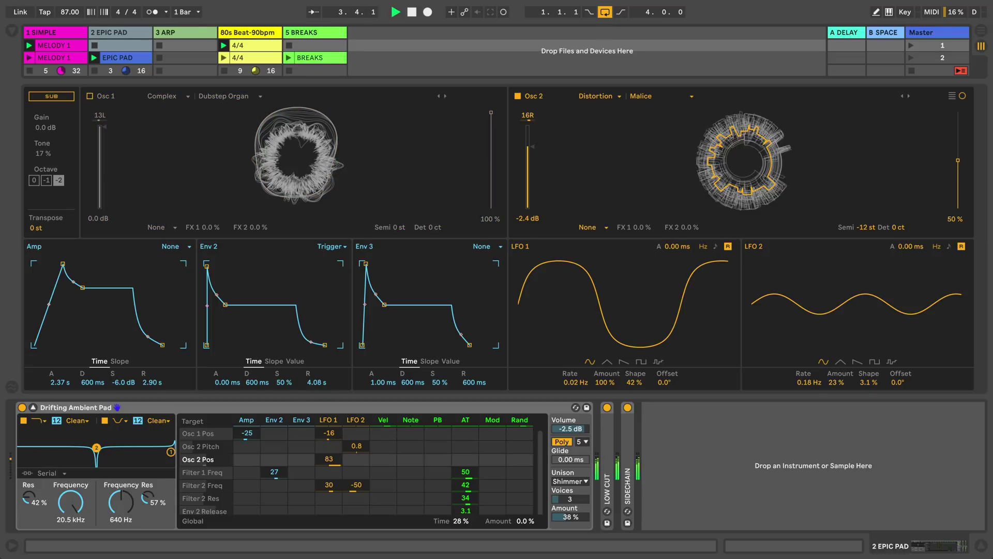
left_click_drag(958, 157, 958, 185)
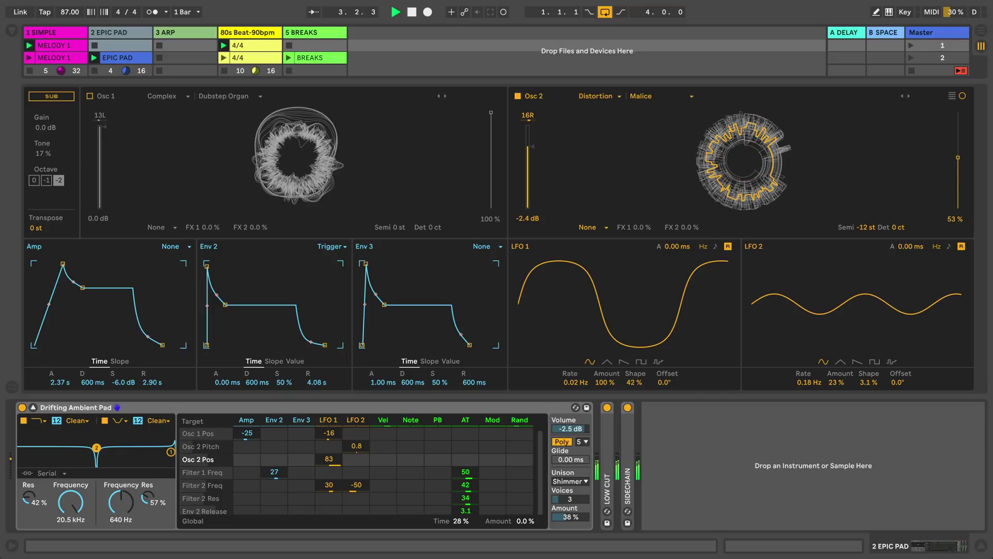
left_click(90, 96)
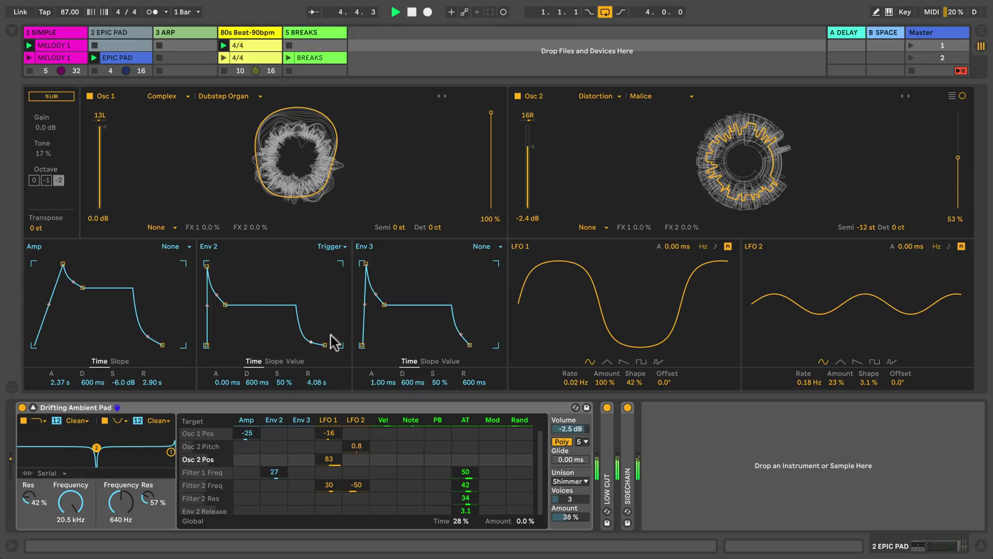
- Set the pad's global modulation amount to 100 % and lower Filter 1 from 20.5 kHz to 1.82 kHz
scroll(383, 471, "down", 4)
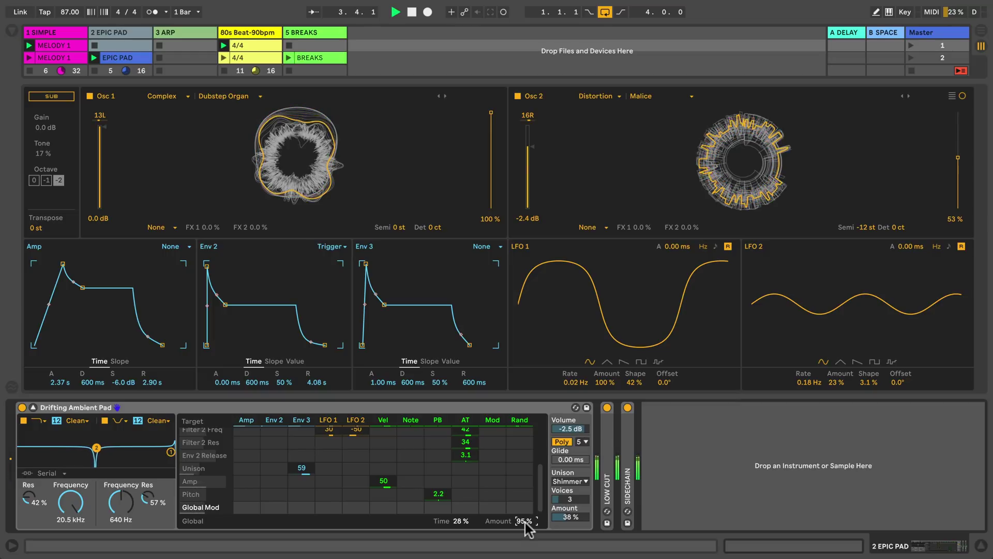
left_click_drag(525, 522, 525, 515)
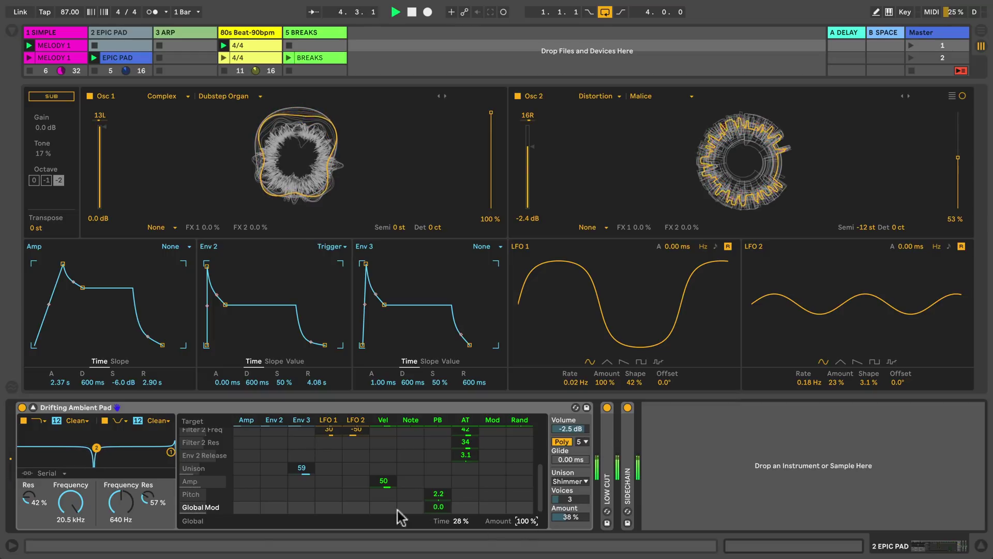
mouse_move(70, 502)
left_mouse_down()
mouse_move(70, 517)
mouse_move(76, 507)
left_mouse_up()
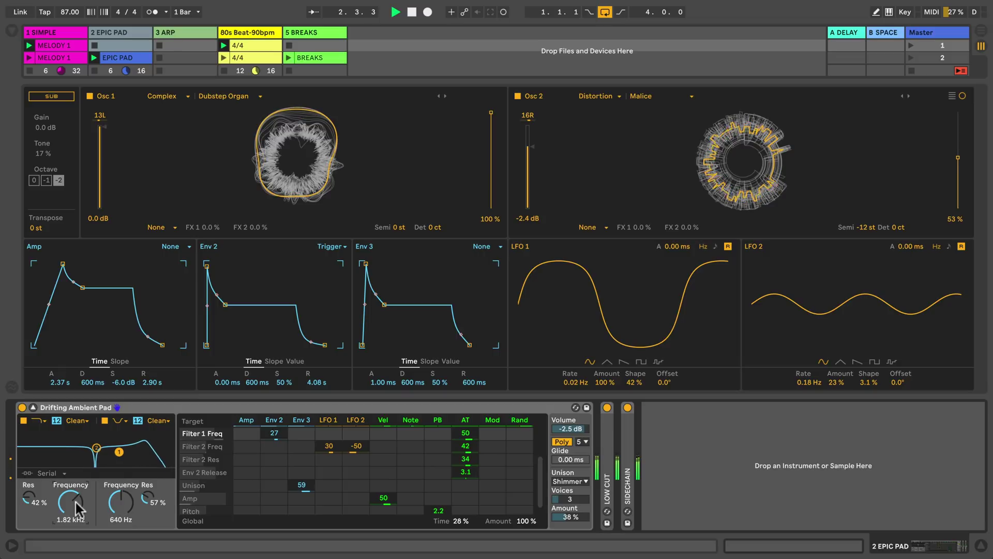
- Unsolo the EPIC PAD track, then launch, select and solo the ARP track
left_click(33, 407)
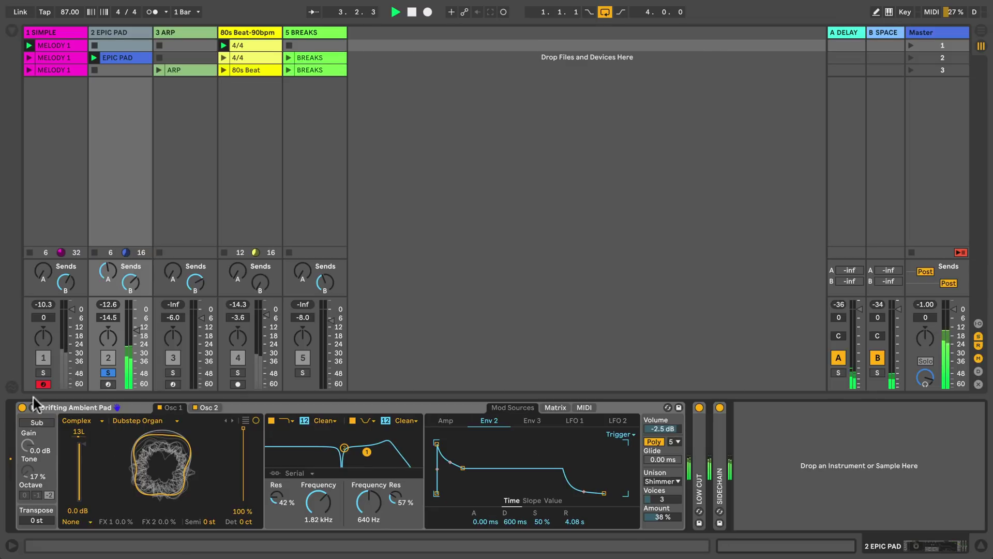
left_click(108, 373)
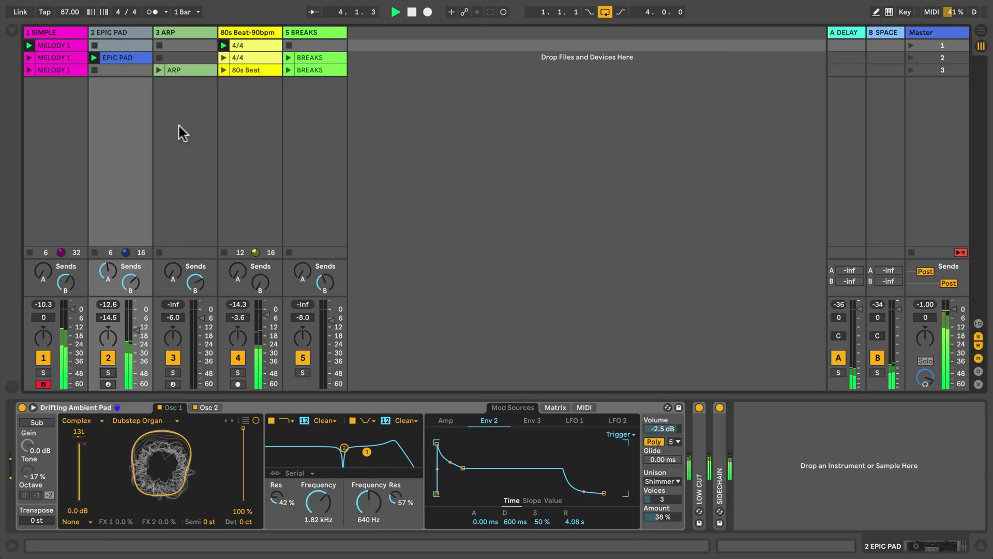
left_click(159, 70)
left_click(174, 31)
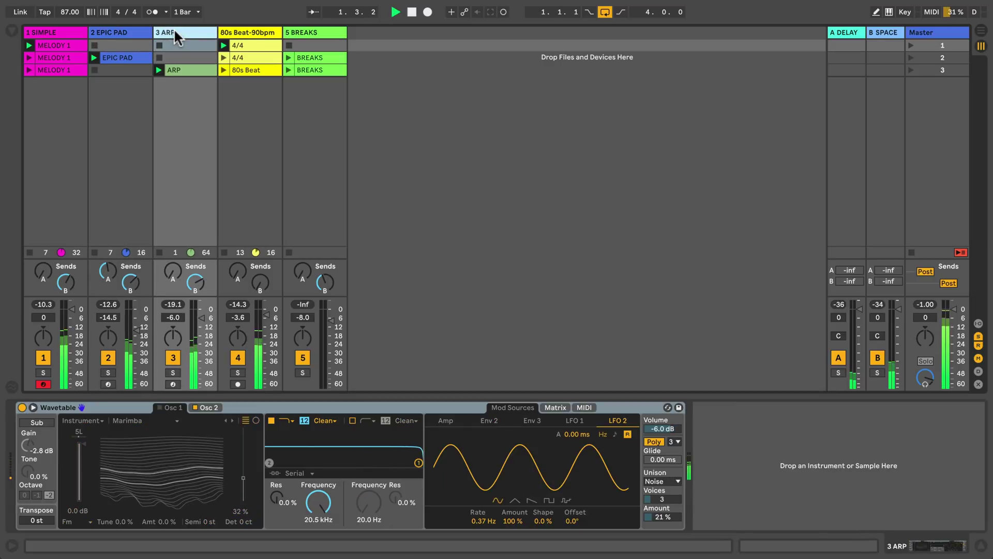
left_click(207, 408)
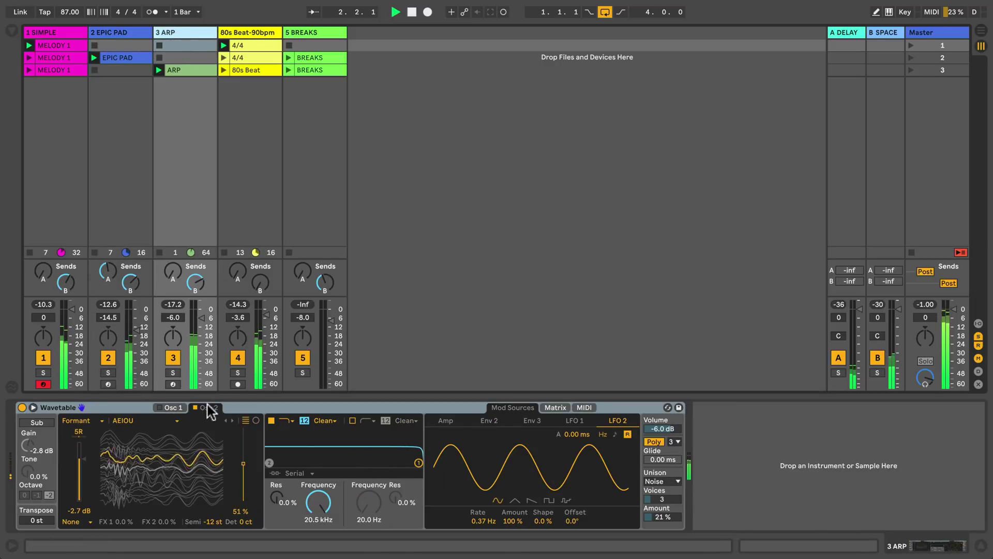
left_click(173, 373)
- Lower the Formant AEIOU wavetable position to about 43 % and toggle LFO 2 retrigger off and on
left_click_drag(168, 474, 168, 487)
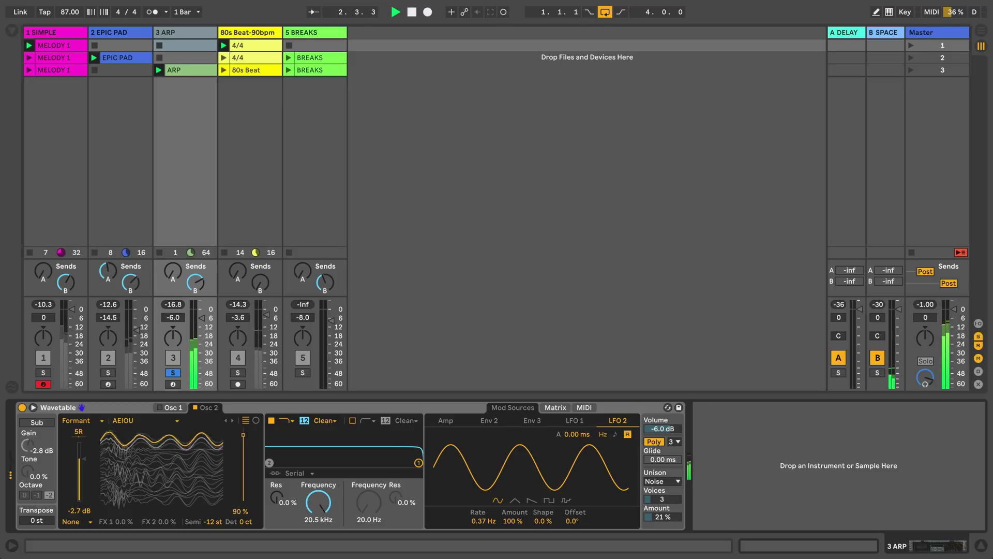
left_click_drag(162, 465, 161, 476)
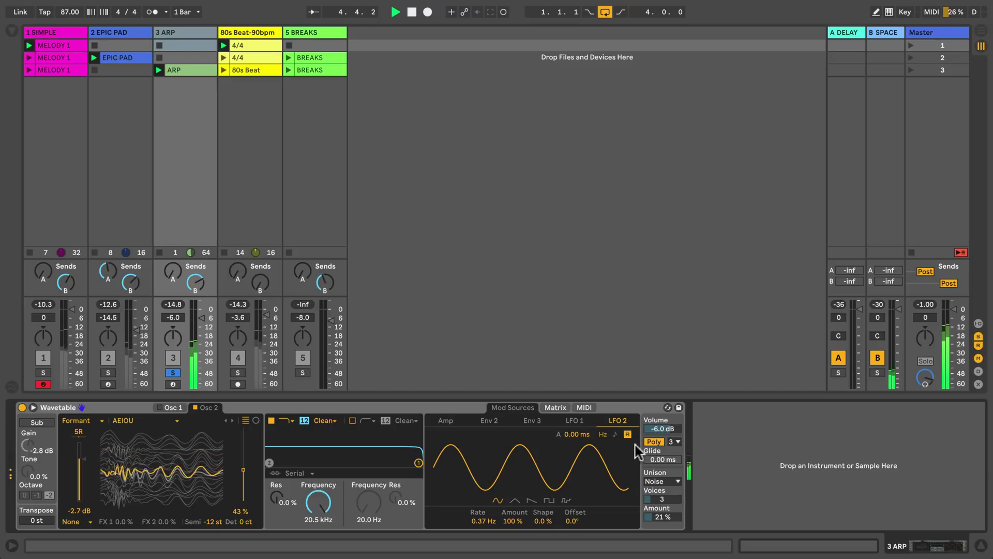
left_click(628, 434)
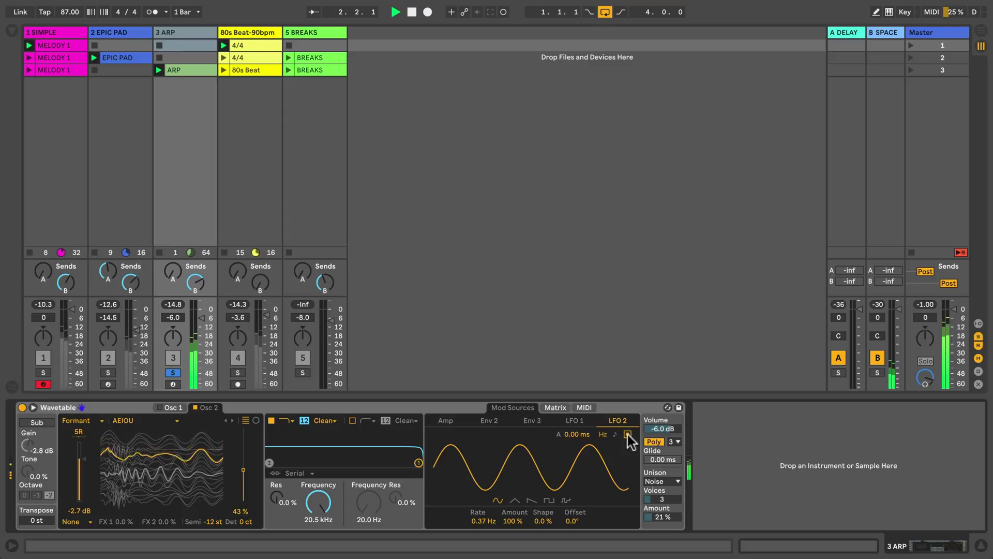
left_click(628, 434)
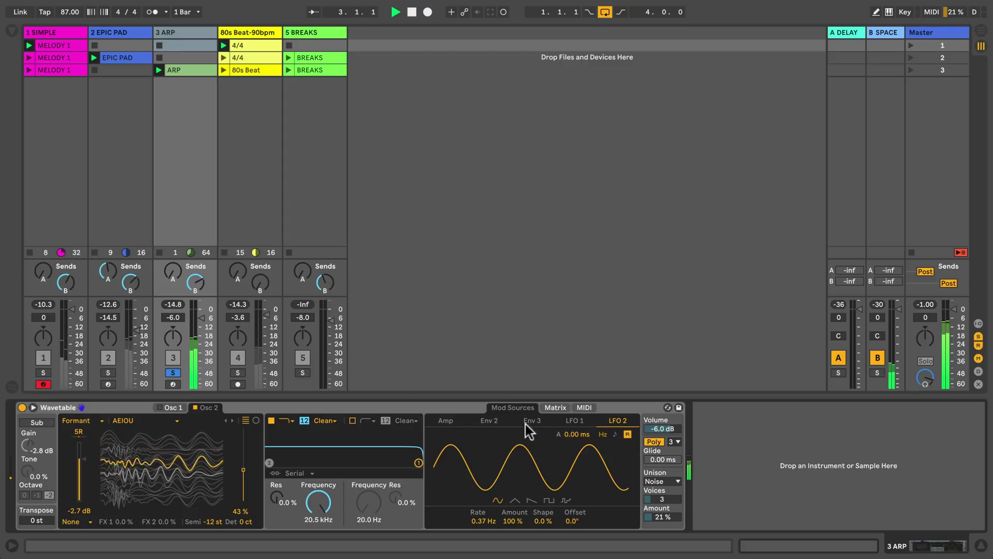
- Switch the ARP synth to the Marimba oscillator alone, with its wavetable position at 0 %
left_click(32, 406)
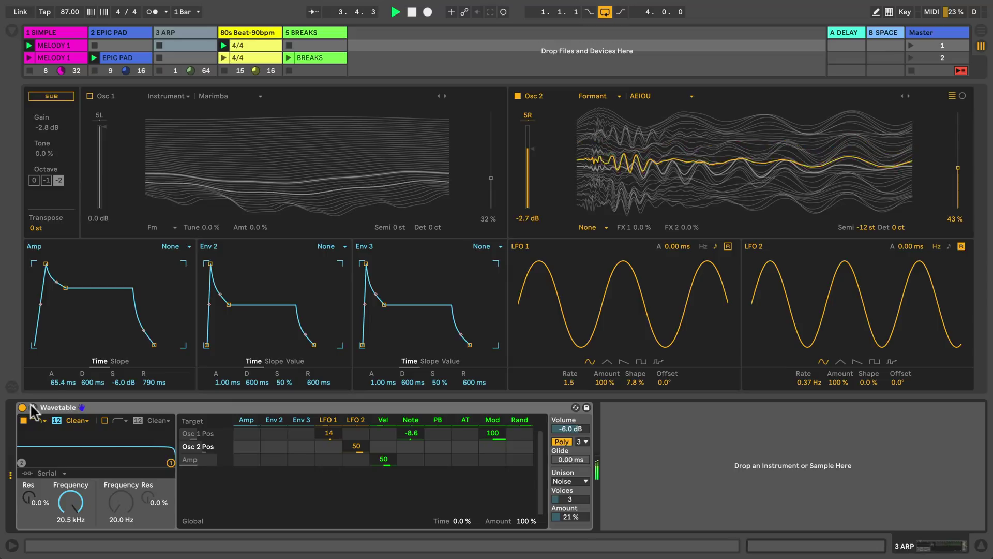
left_click(89, 97)
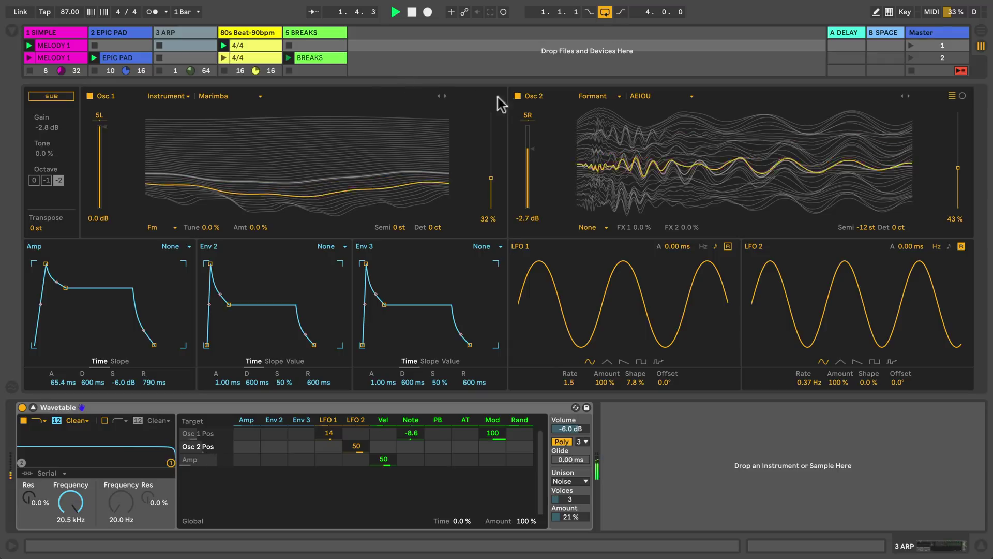
left_click(517, 97)
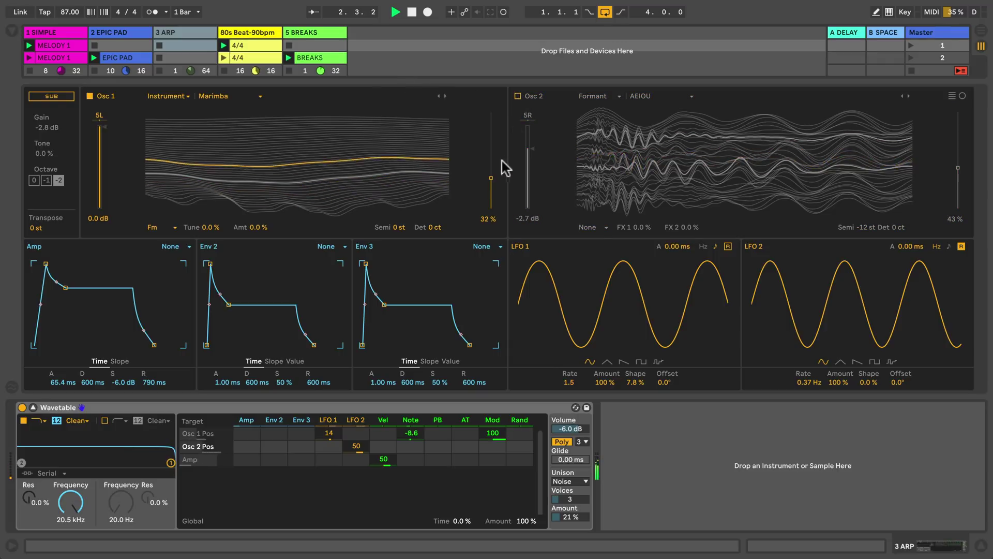
mouse_move(490, 185)
left_mouse_down()
mouse_move(490, 208)
mouse_move(491, 163)
mouse_move(490, 181)
left_mouse_up()
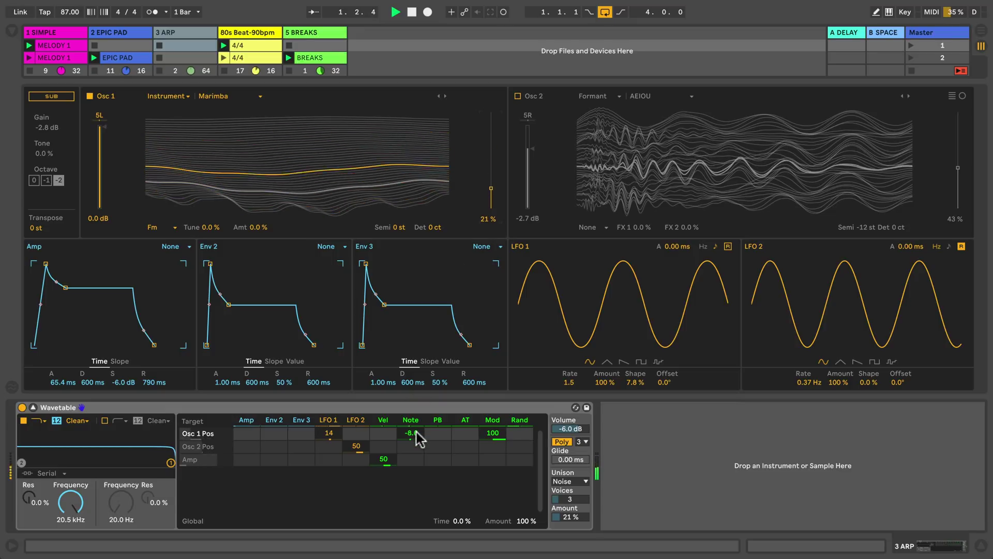
- Sweep the Note-to-Osc 1 position modulation between -100 and 100, settling at -16 %
left_click_drag(416, 433, 417, 443)
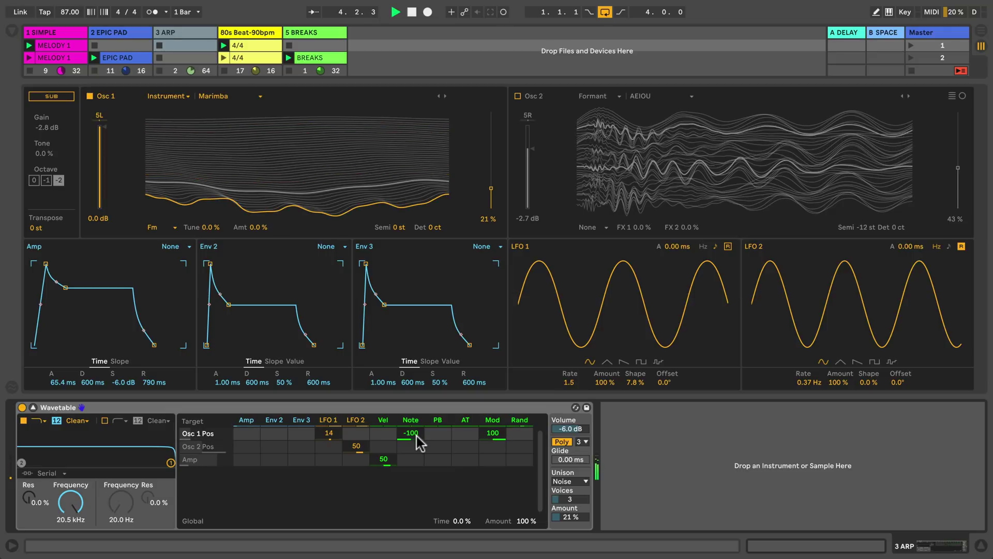
left_click_drag(417, 436, 417, 421)
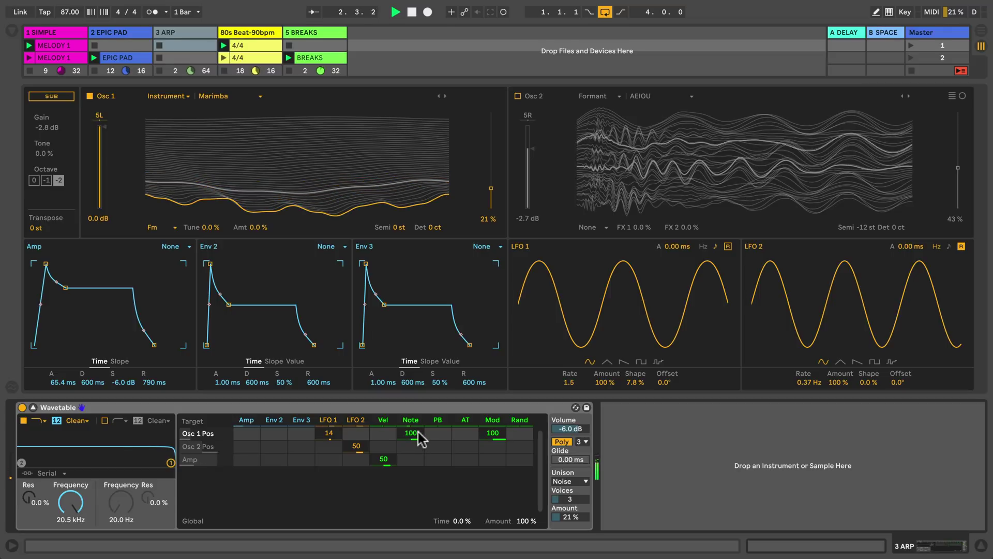
left_click_drag(418, 433, 418, 457)
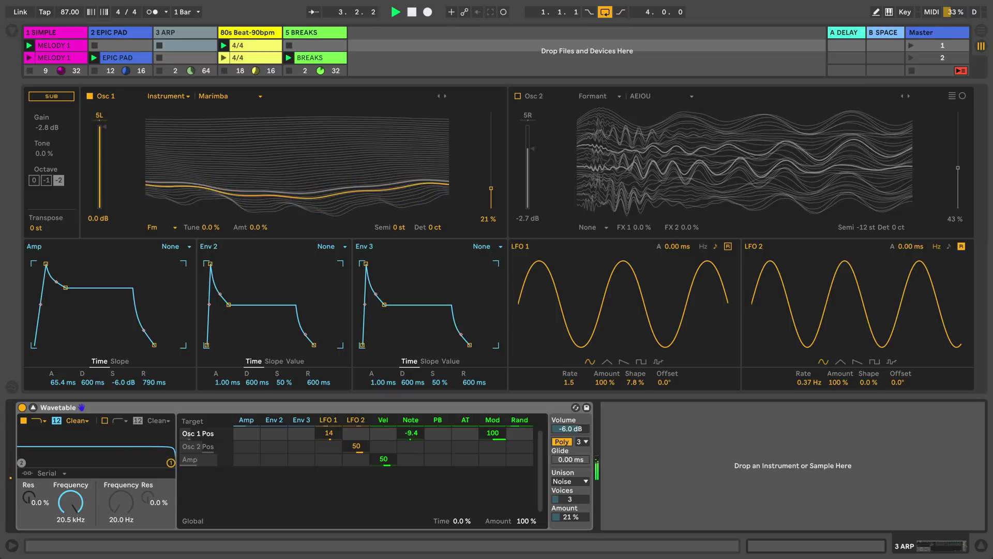
- Layer the Formant and Sub oscillators with the Marimba, collapse the editor and toggle ARP's Solo
left_click(517, 96)
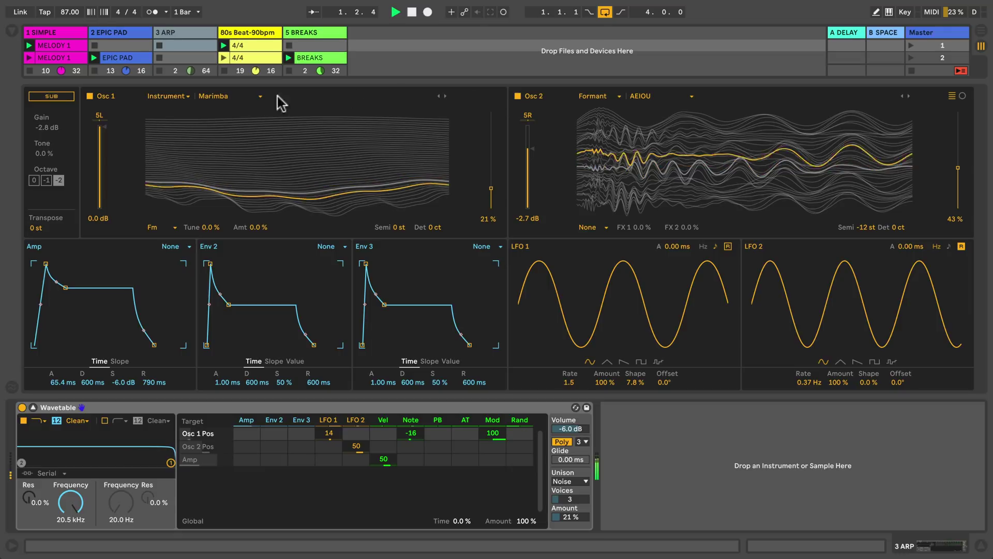
left_click(58, 97)
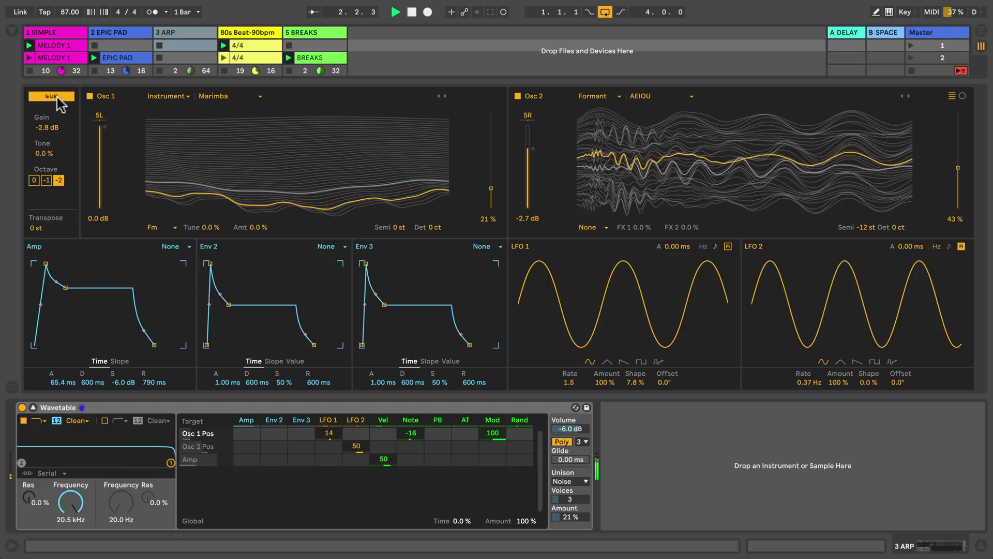
left_click(33, 407)
left_click(173, 372)
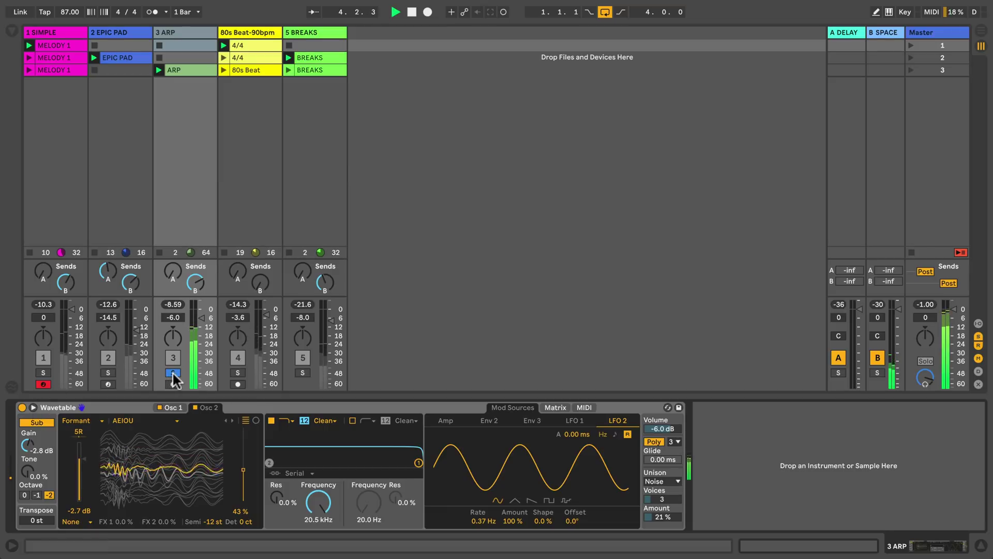
- Unsolo the ARP track and switch the SIMPLE track's Wavetable Osc 1 to the empty User category
left_click(173, 372)
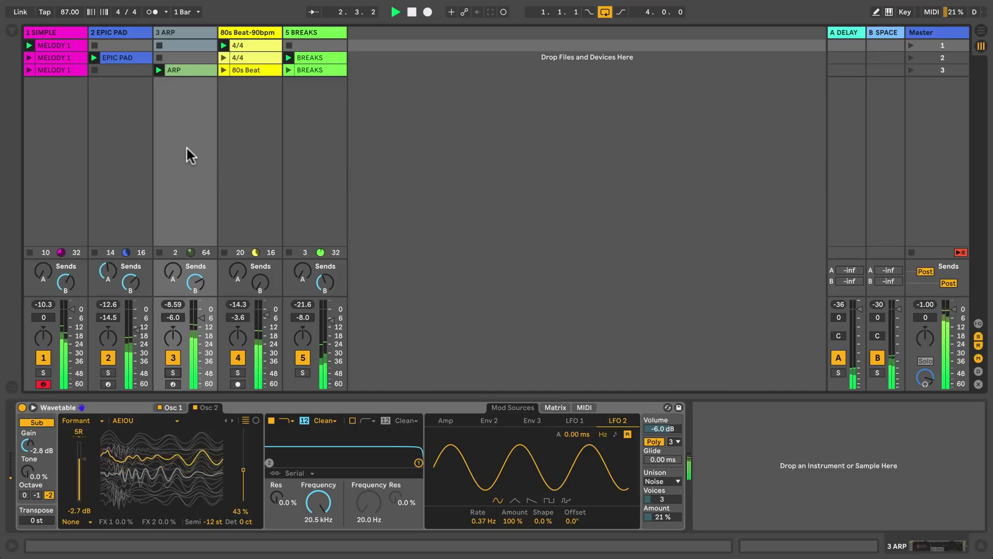
left_click(58, 33)
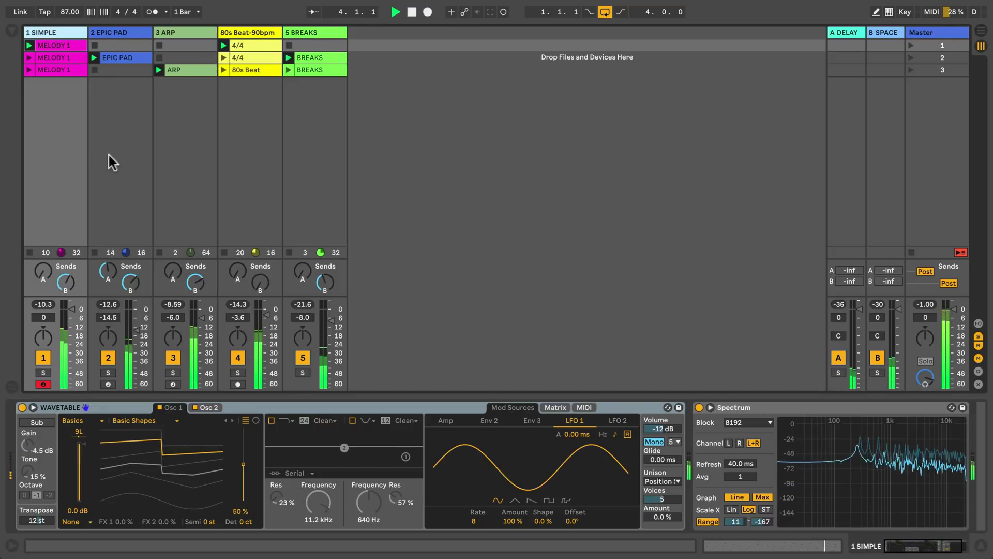
left_click(80, 421)
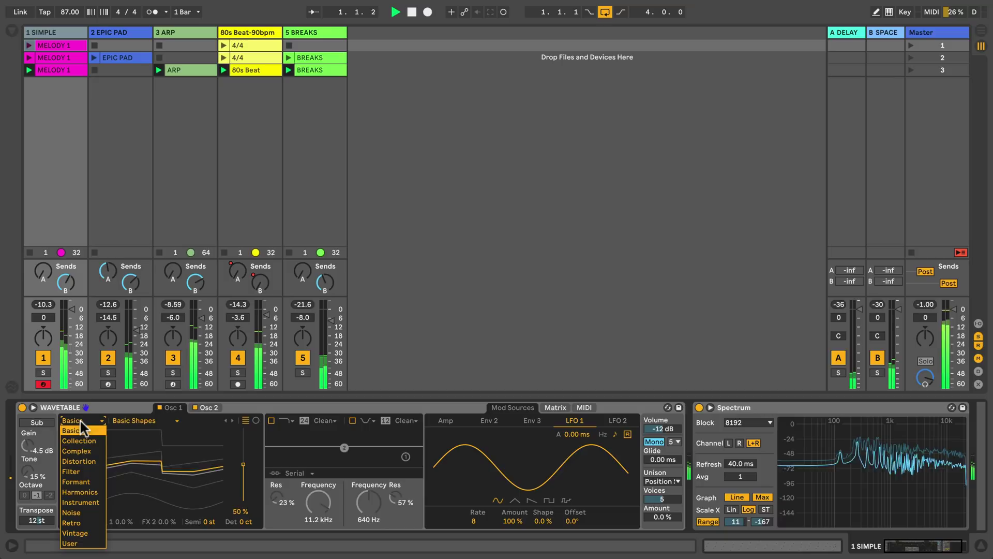
left_click(78, 543)
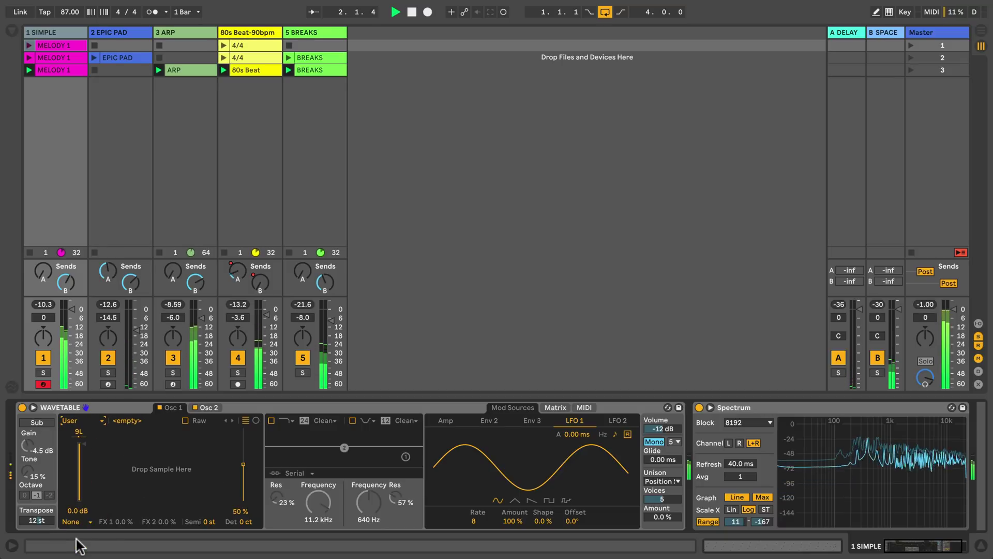